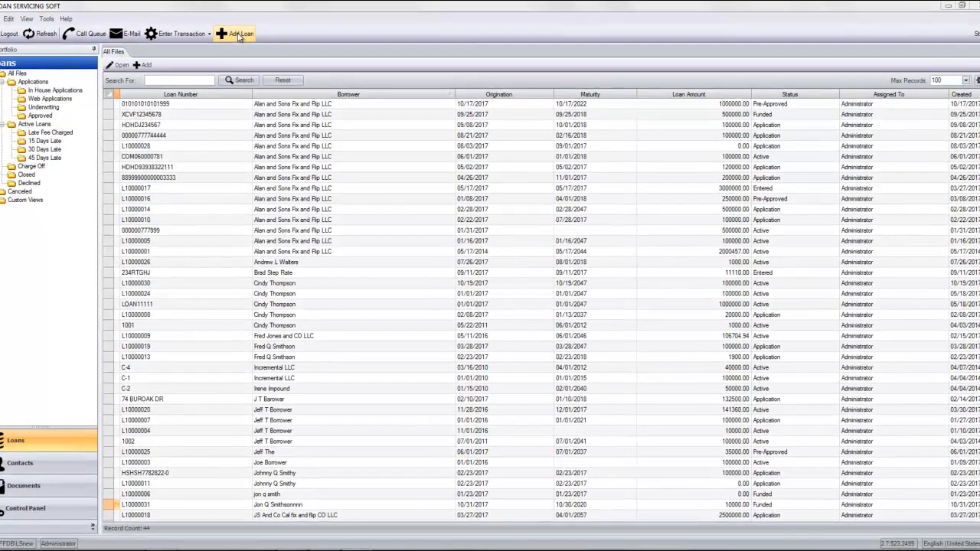
Step: Add a new loan using the Manual entry method after reviewing the other entry methods
click(251, 44)
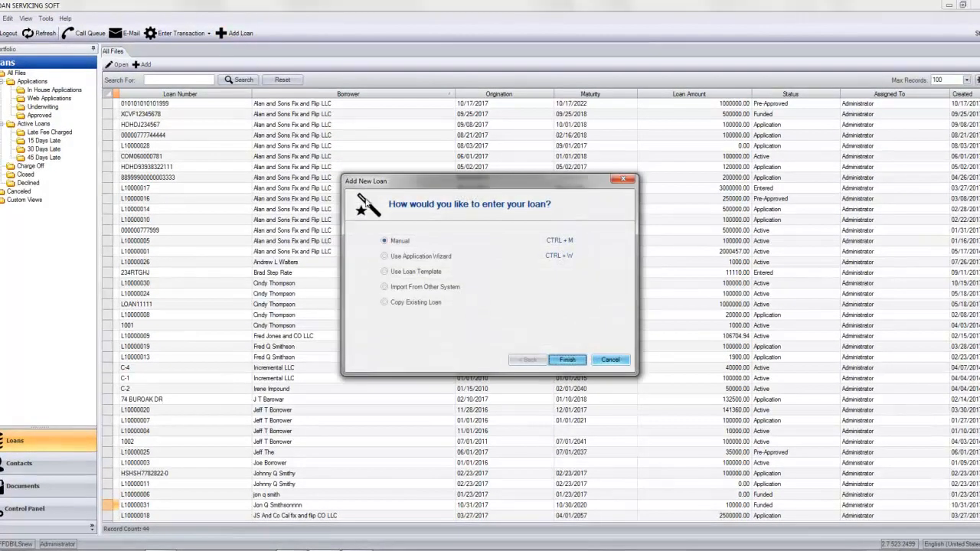
click(385, 258)
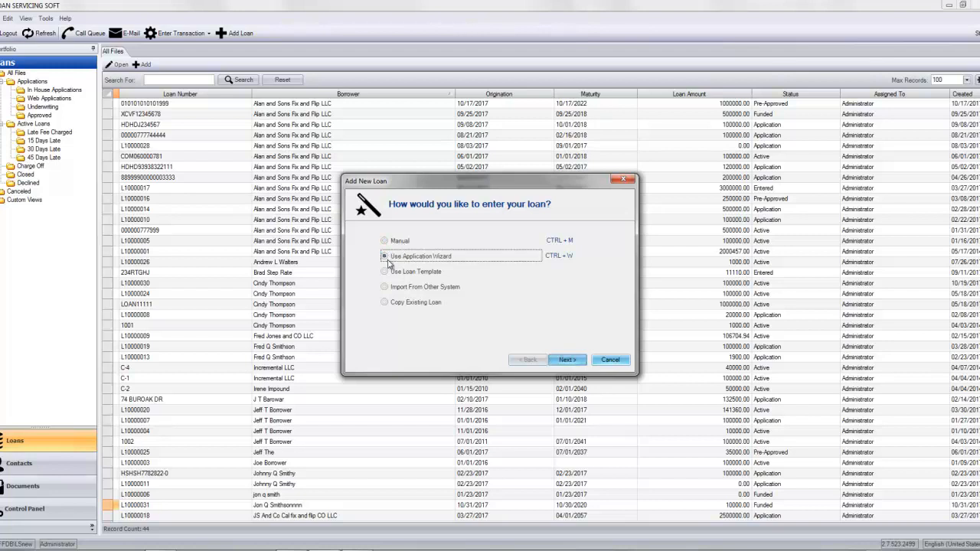
click(386, 273)
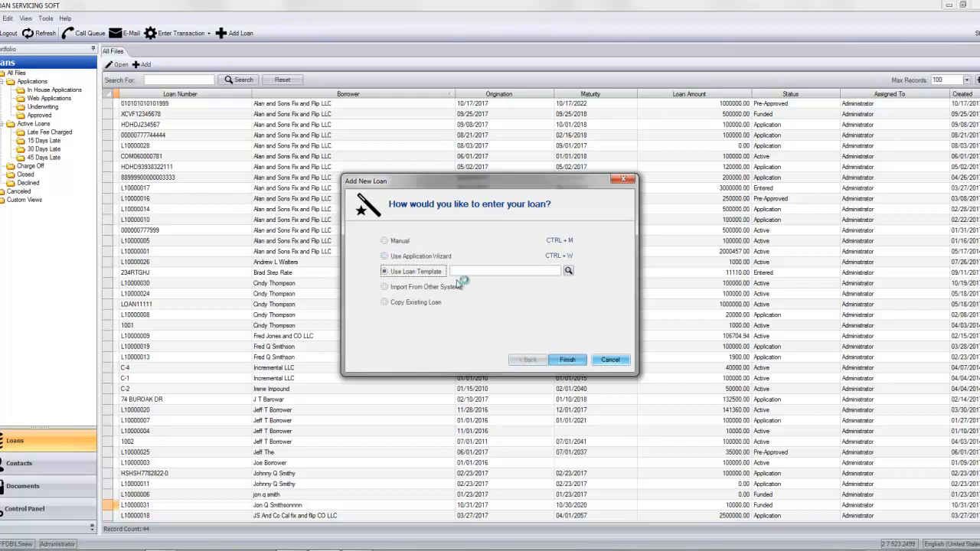
click(385, 287)
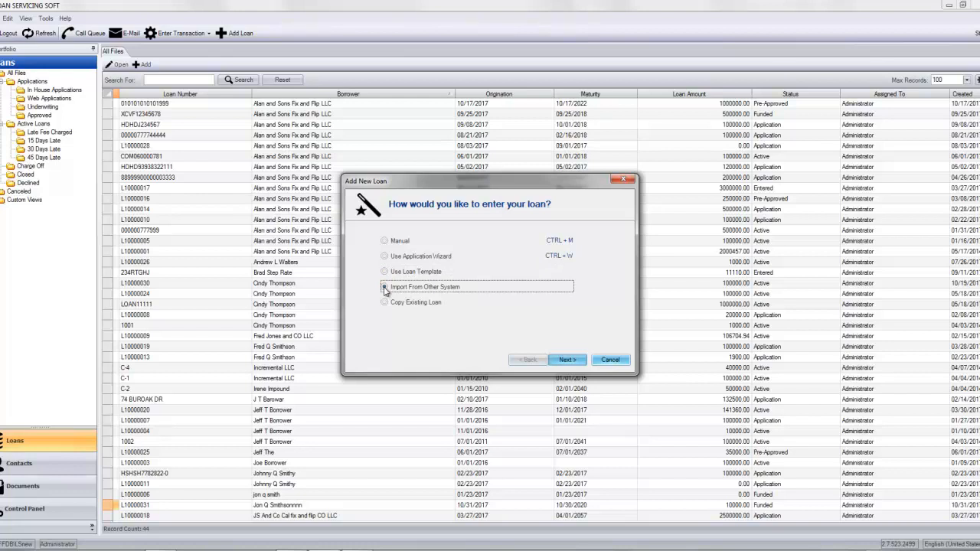
click(390, 304)
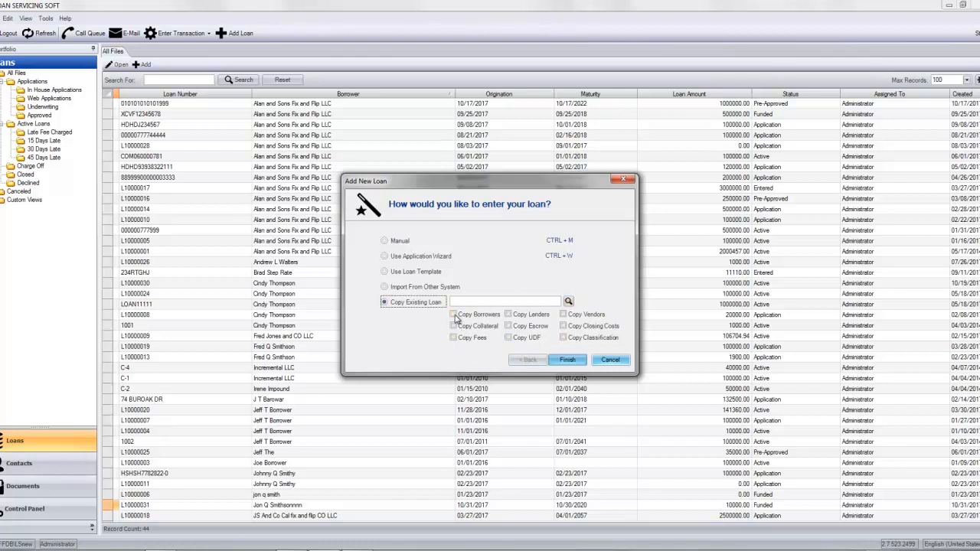
click(385, 242)
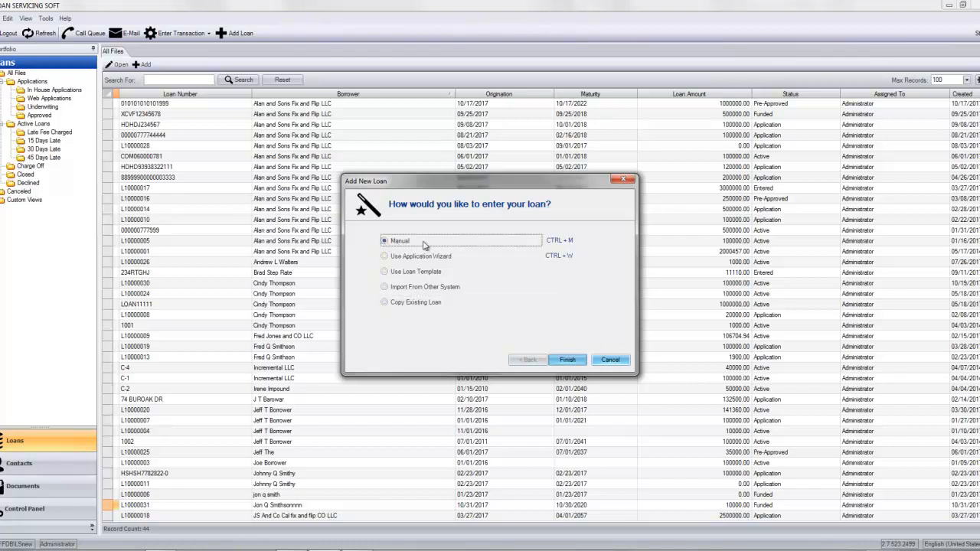
click(566, 360)
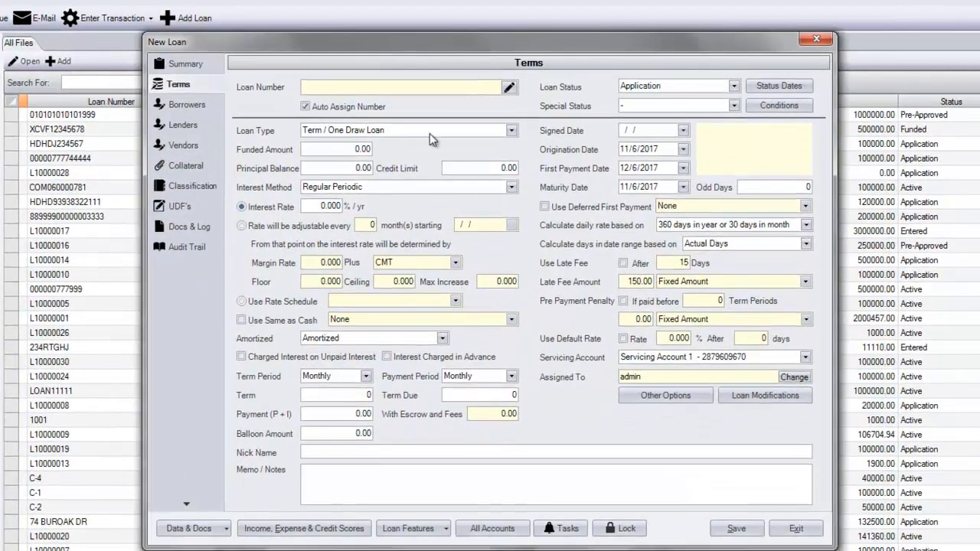
Step: Examine the new loan's Summary, Terms, Borrowers, Lenders, Vendors, Collateral, Classification and UDF's sections
click(183, 67)
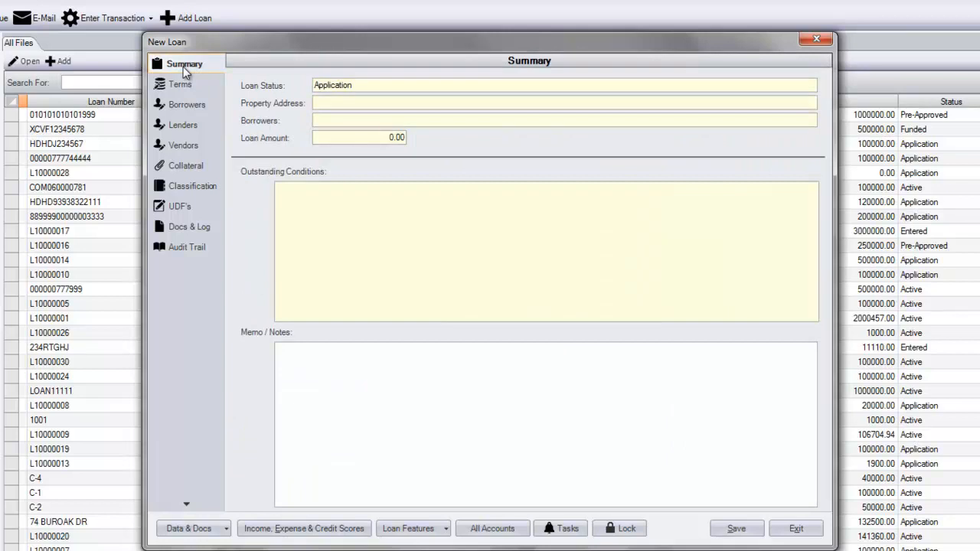
click(181, 80)
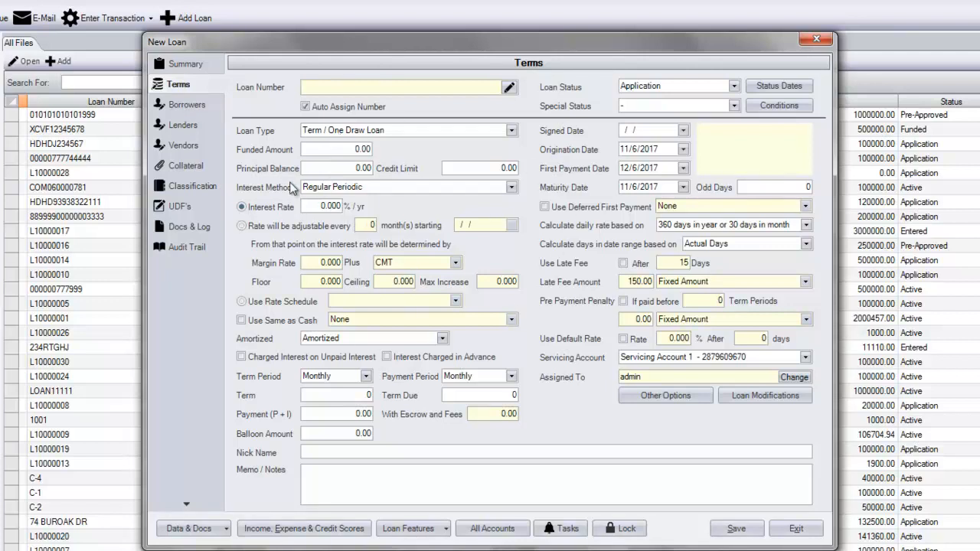
click(189, 104)
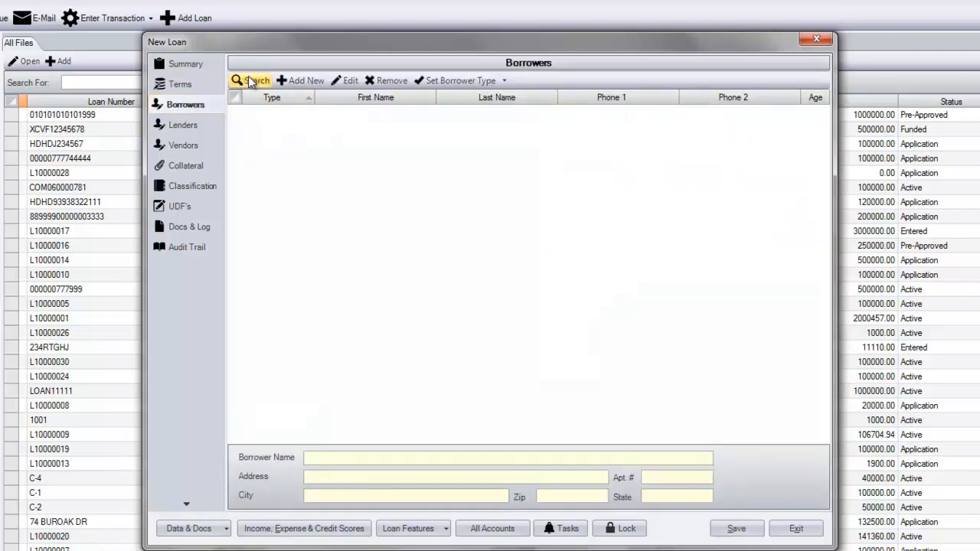
click(187, 127)
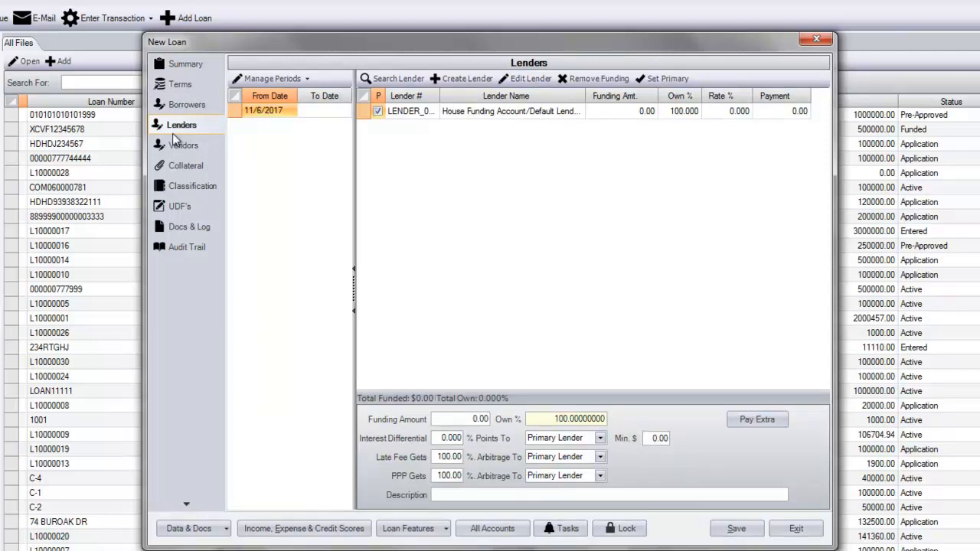
click(186, 149)
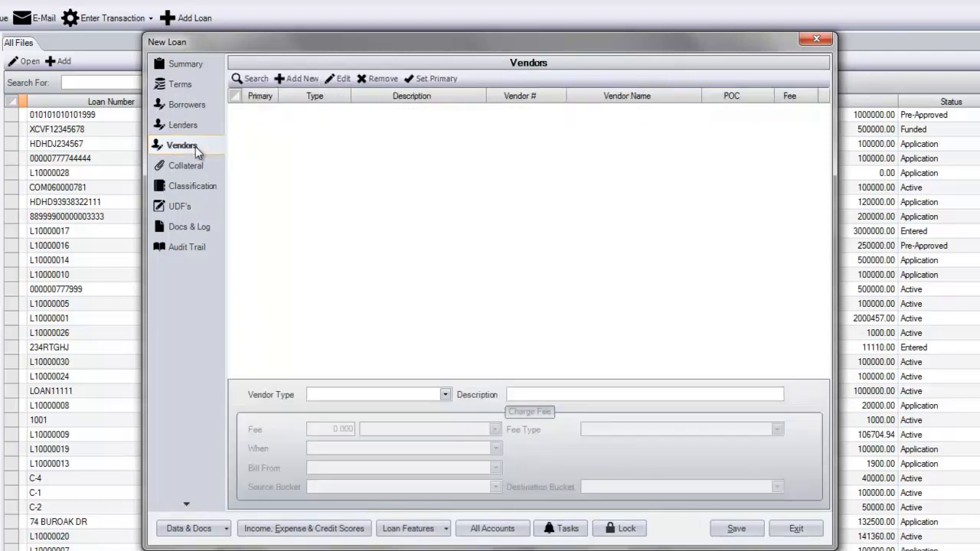
click(195, 168)
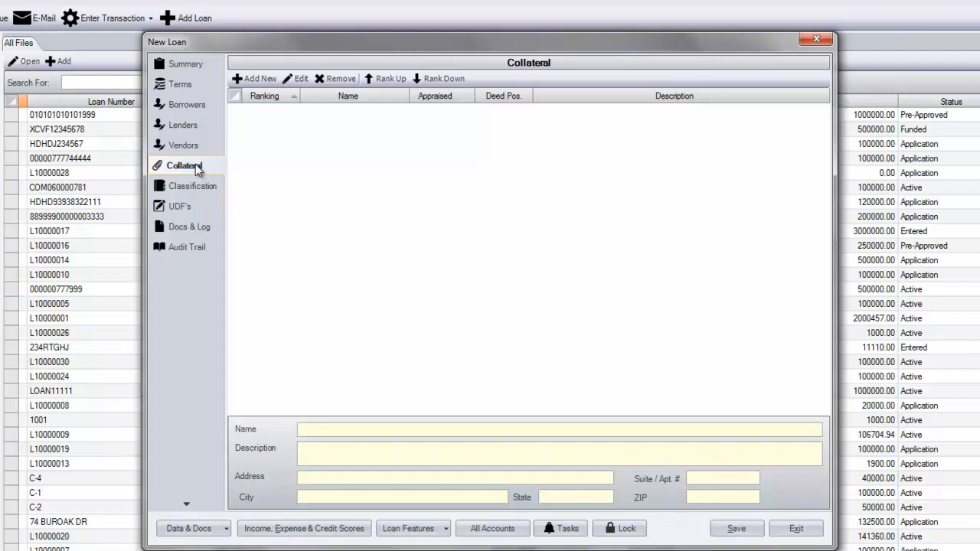
click(190, 188)
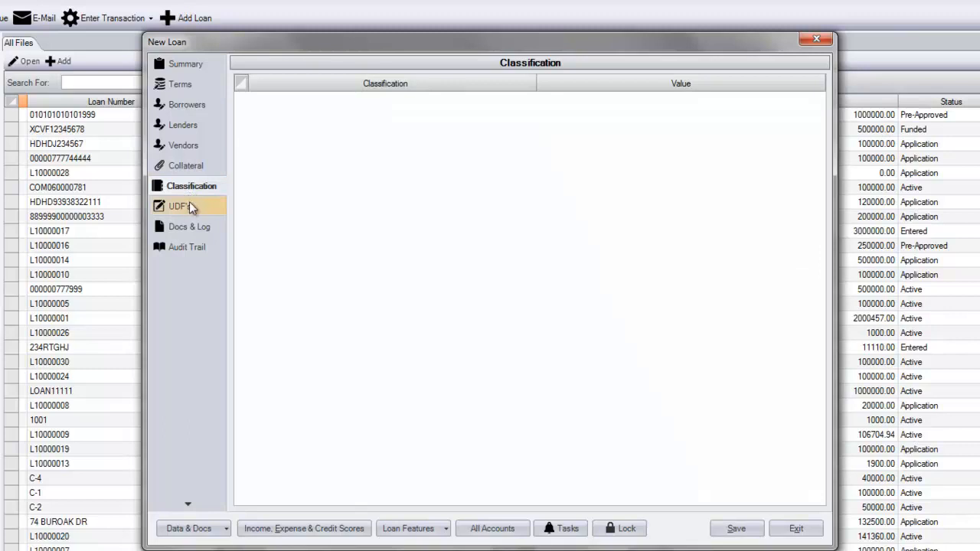
click(188, 205)
click(188, 190)
Step: Create a note named "call log" in the loan's Docs & Log, with a timestamped entry reading "dddjdjdjdjdj"
click(193, 227)
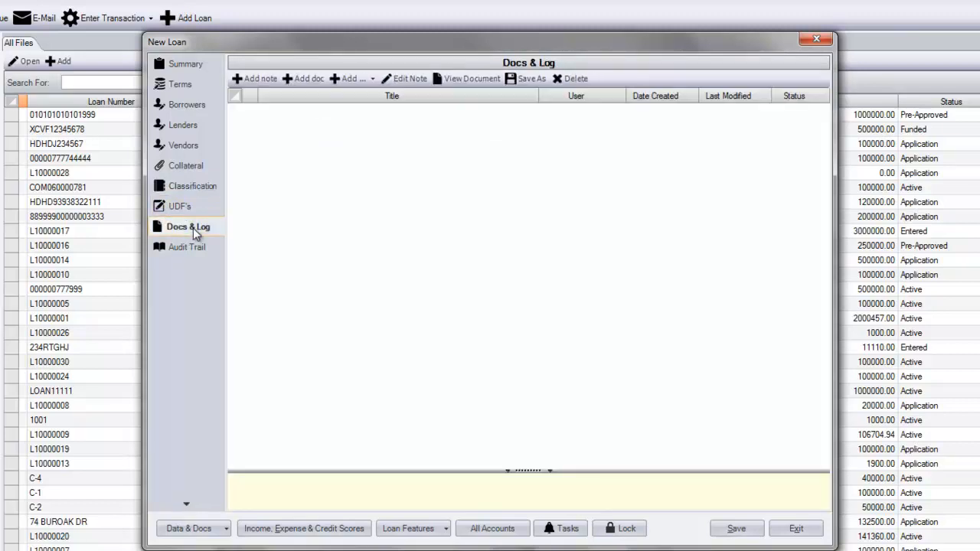
click(253, 79)
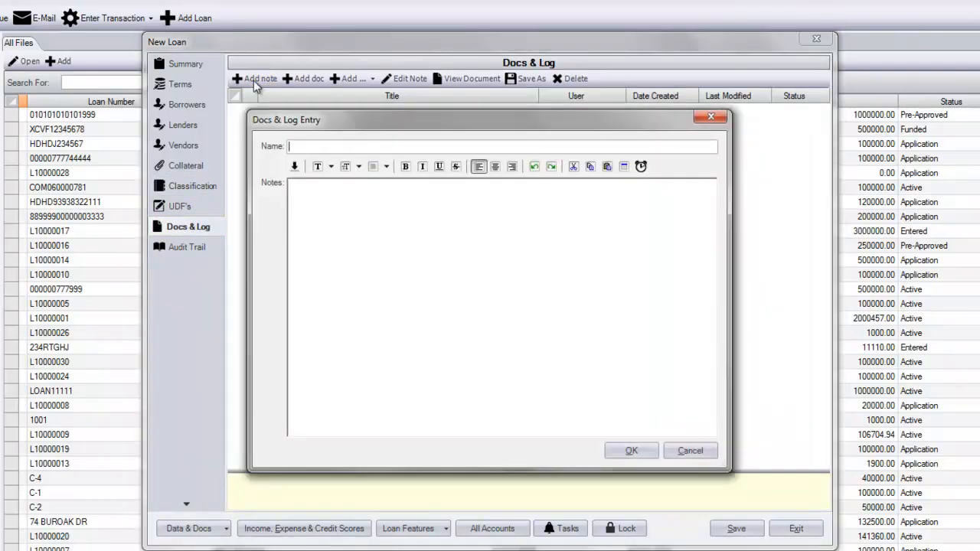
text(call log)
click(353, 210)
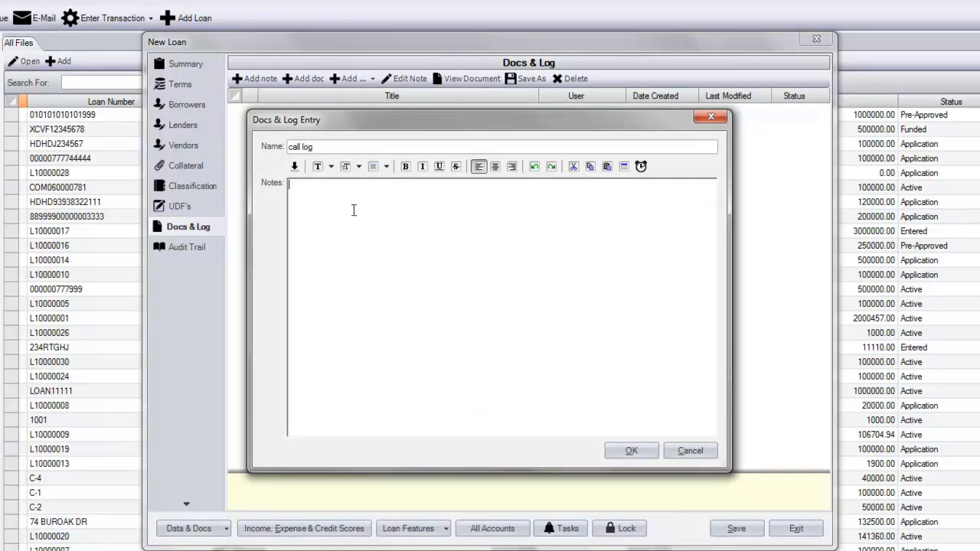
click(624, 166)
key(Return)
key(Return)
text(dddjdjdjdjdj)
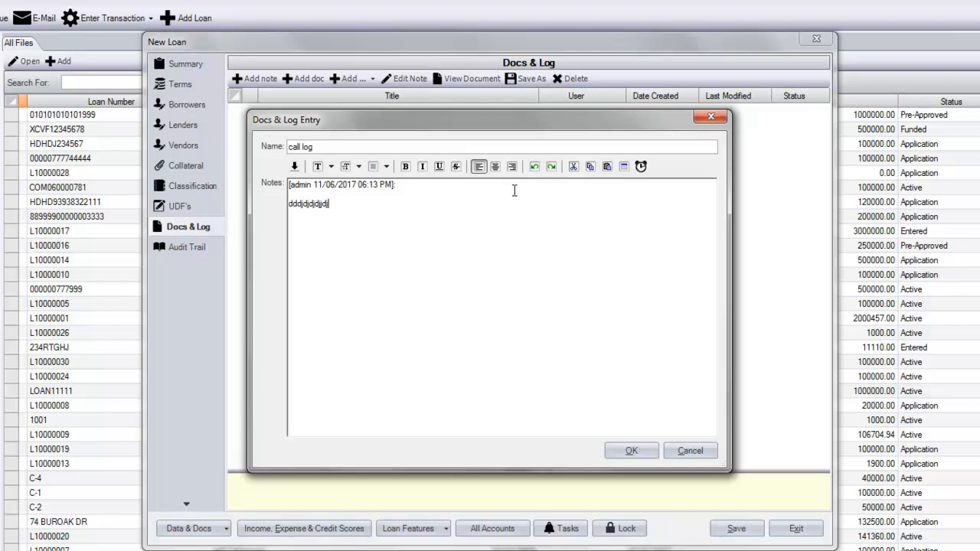
key(Return)
Step: Add a second timestamped entry with the lines "ddd", "d" and "d" to the call log note and save it
click(629, 170)
key(Return)
key(Return)
text(ddd)
key(Return)
key(Return)
text(d)
key(Return)
text(d)
key(Return)
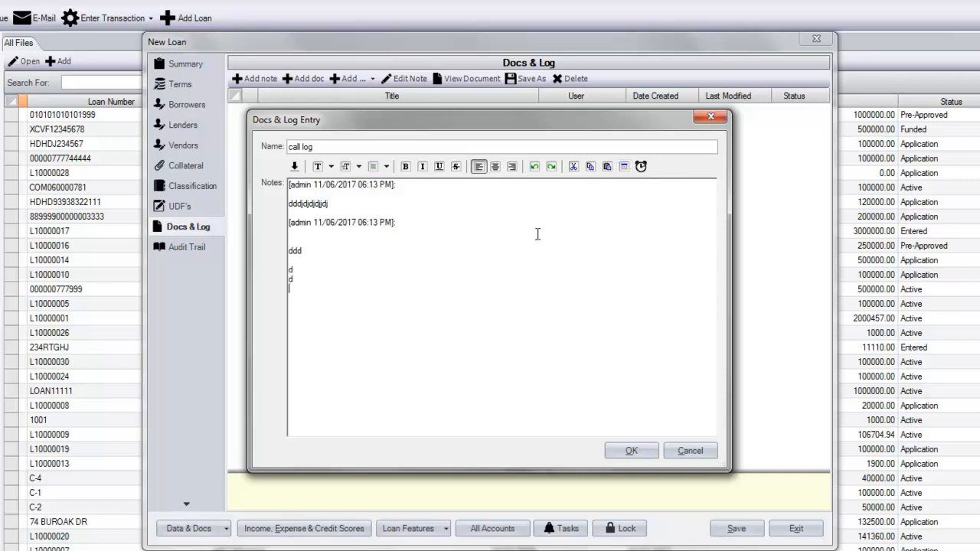
click(620, 452)
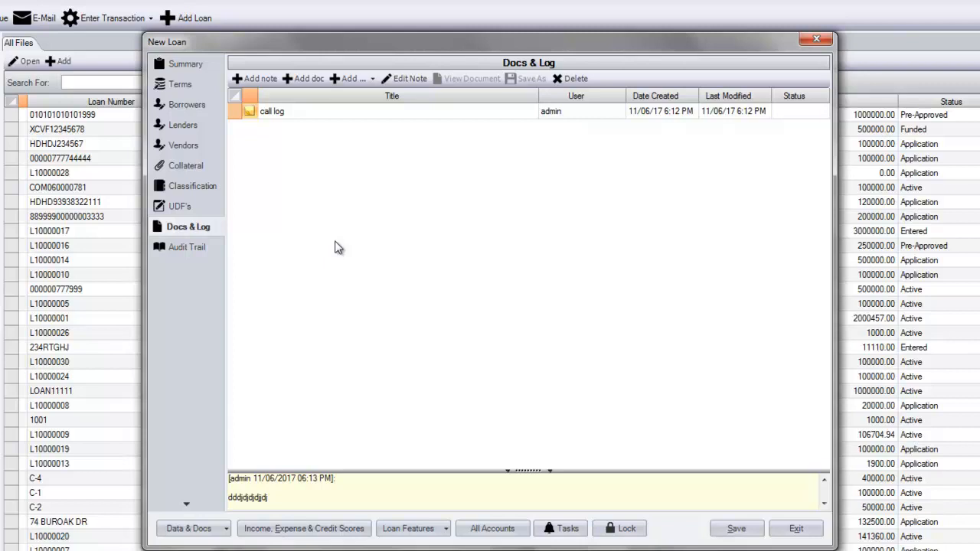
Step: Review the loan's Audit Trail along with its Summary, and return to the Terms
click(192, 251)
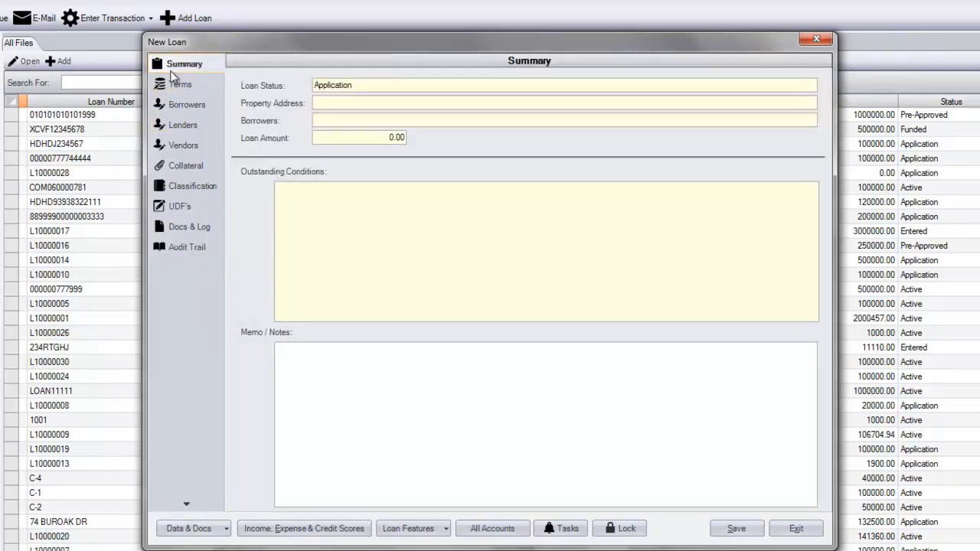
click(172, 100)
click(177, 91)
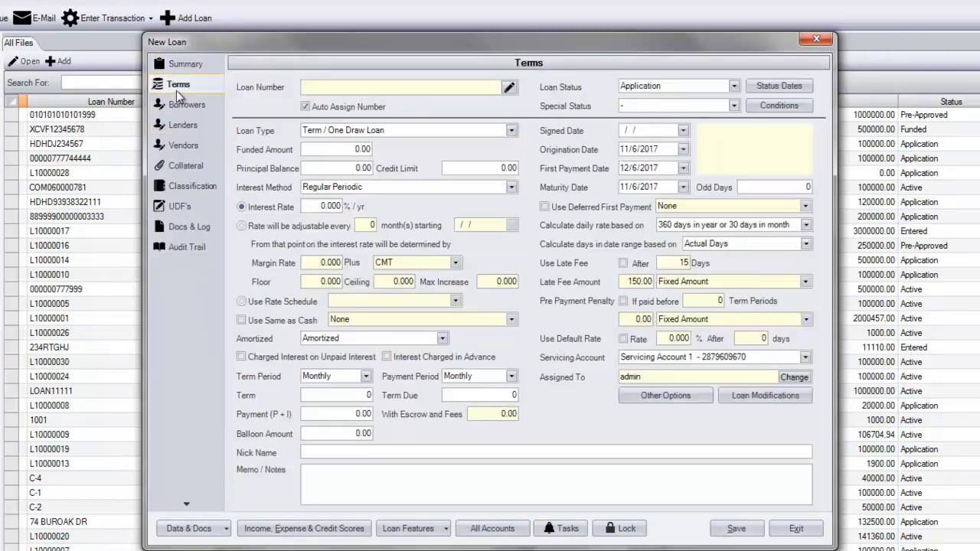
click(188, 249)
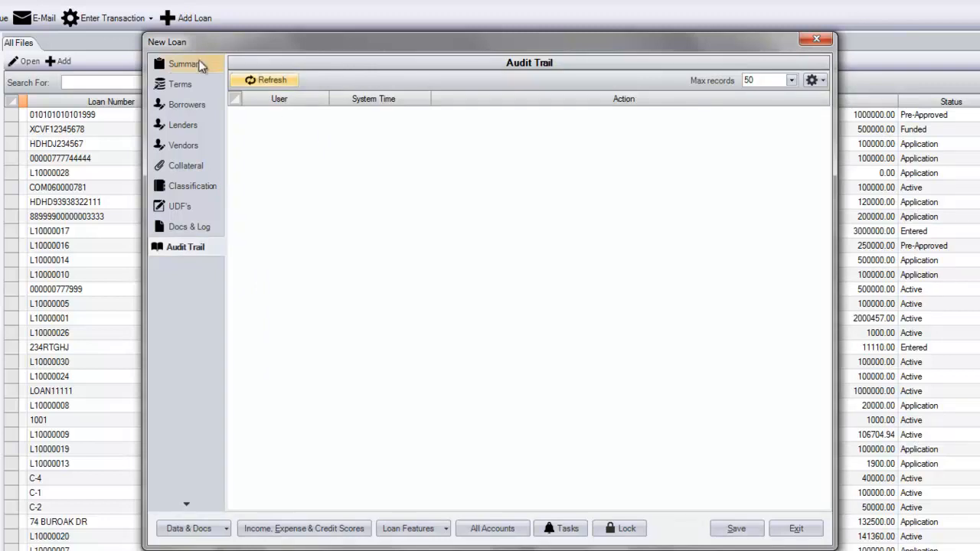
click(175, 84)
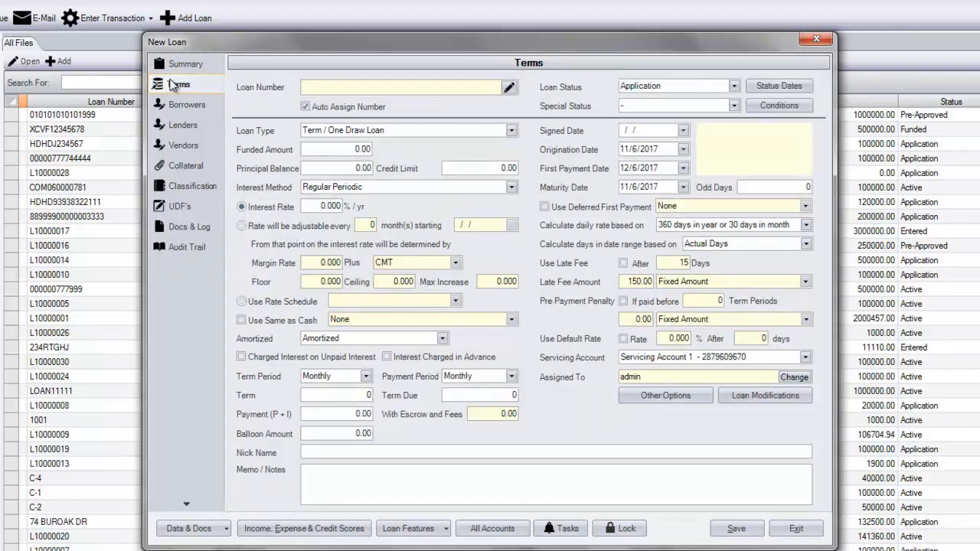
Step: Examine the available loan status choices and the loan features for the new loan, leaving both unchanged
click(734, 87)
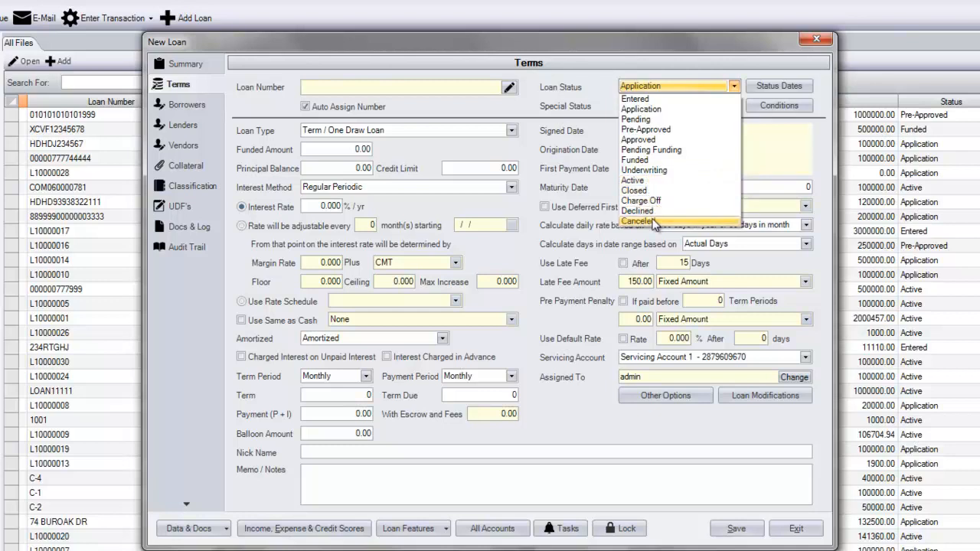
click(562, 106)
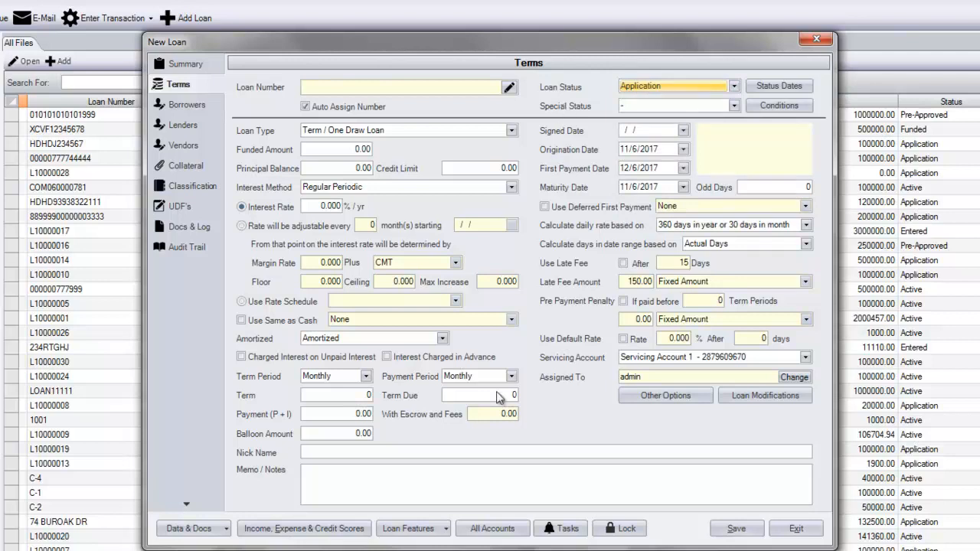
click(436, 530)
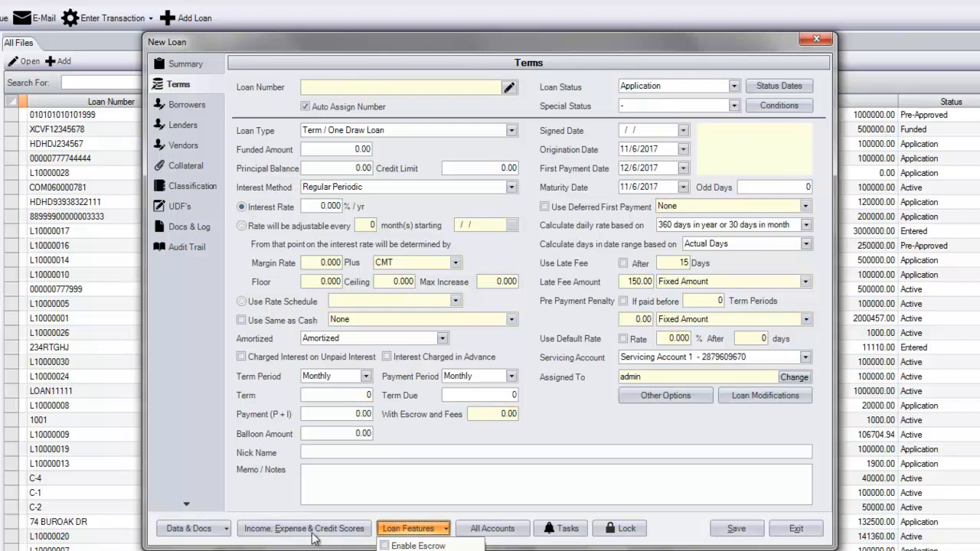
click(202, 399)
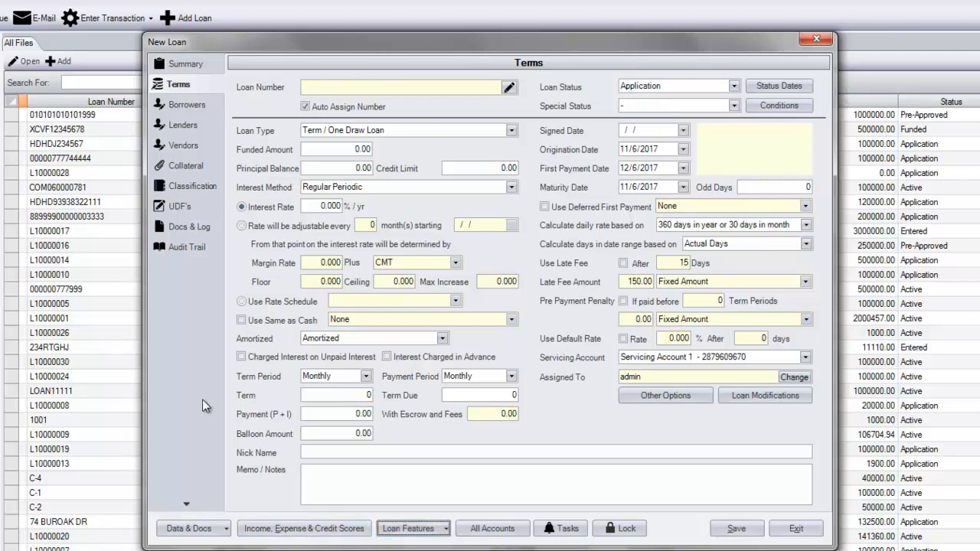